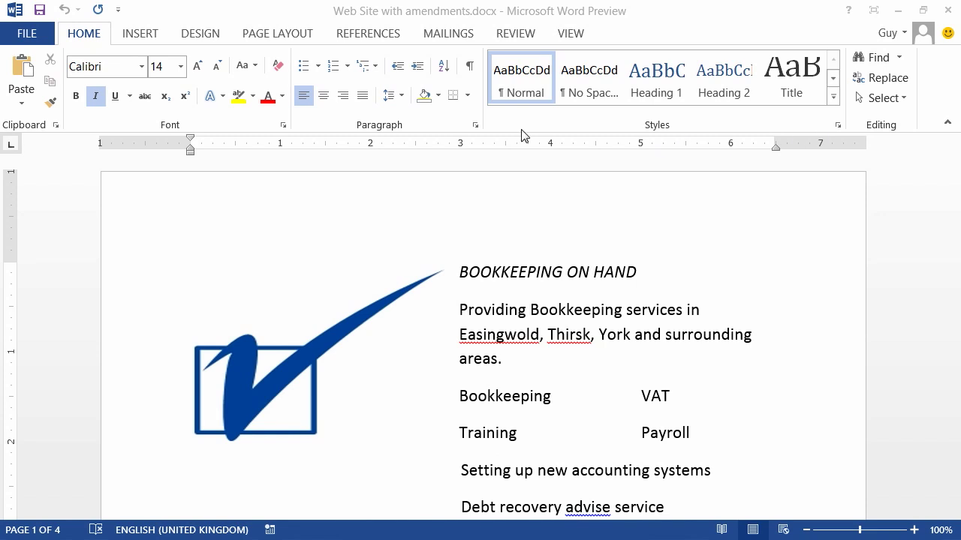
- Switch the ribbon to the INSERT tab to show the picture, table, shape and header tools
{"action": "left_click", "coordinate": [156, 35]}
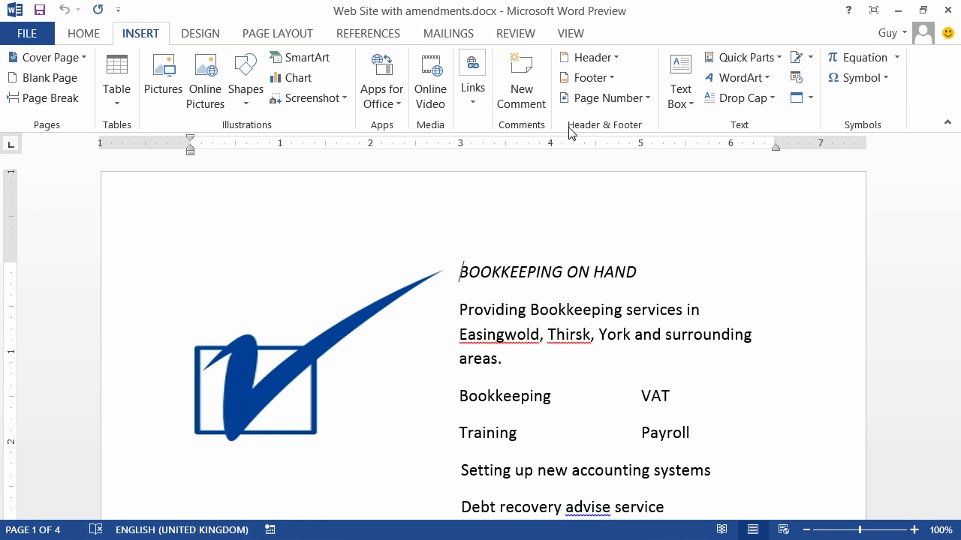
- Apply the red-titled style set from the DESIGN tab's Document Formatting gallery, then return to DESIGN
{"action": "left_click", "coordinate": [218, 39]}
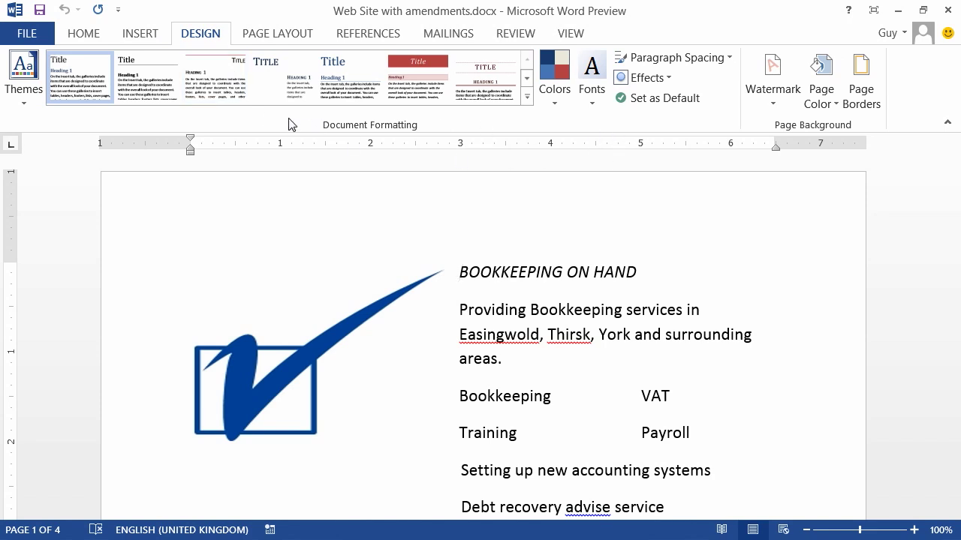
{"action": "left_click", "coordinate": [346, 88]}
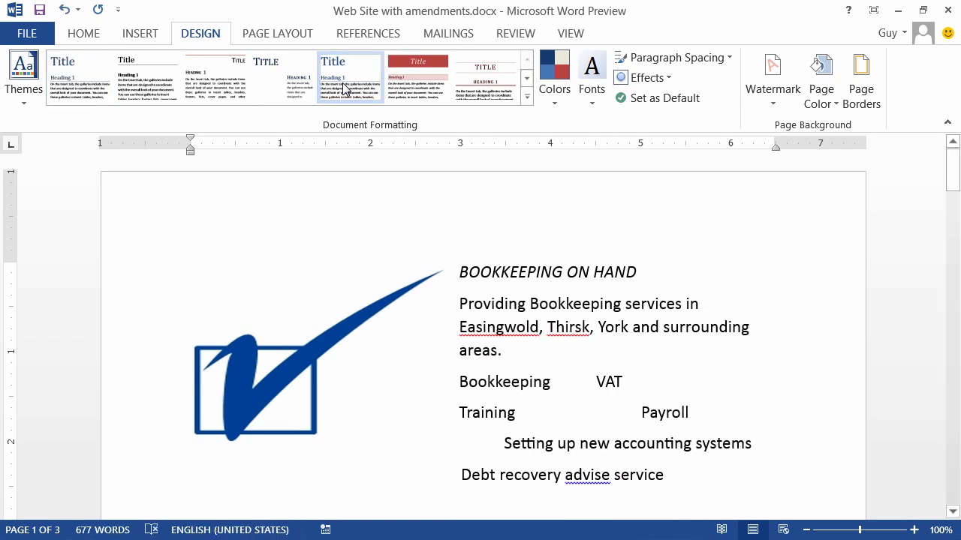
{"action": "left_click", "coordinate": [408, 85]}
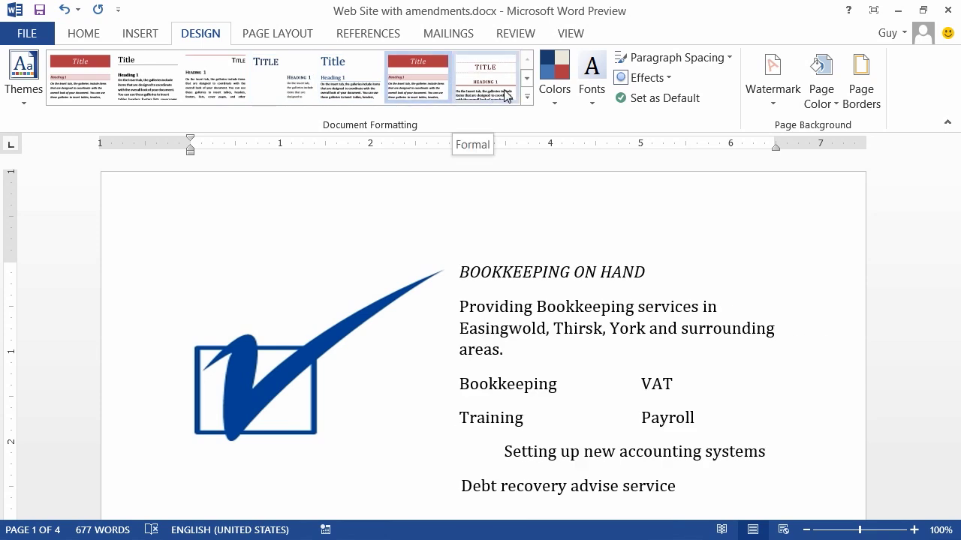
{"action": "left_click", "coordinate": [83, 36]}
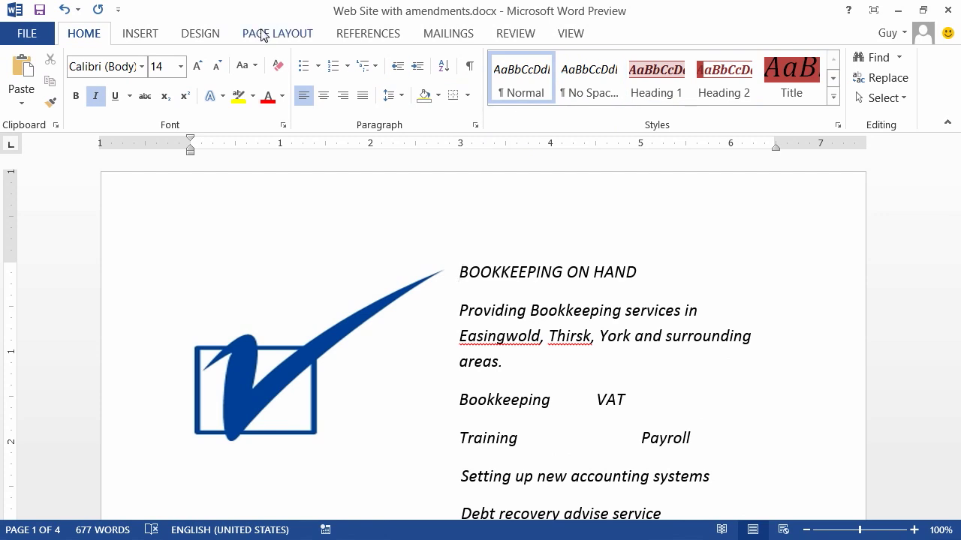
{"action": "left_click", "coordinate": [200, 33]}
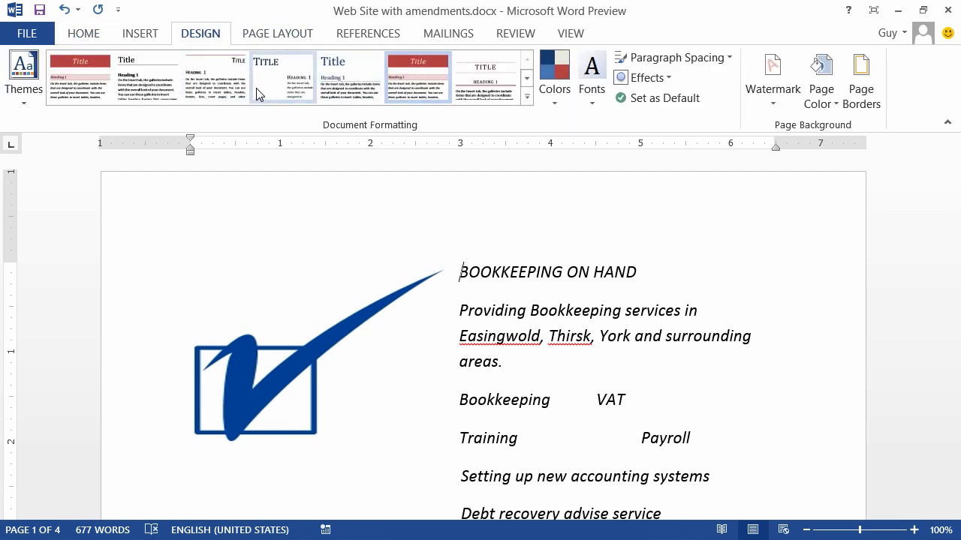
- Tour the PAGE LAYOUT, REFERENCES, MAILINGS and REVIEW tabs, ending on the VIEW tab
{"action": "left_click", "coordinate": [296, 35]}
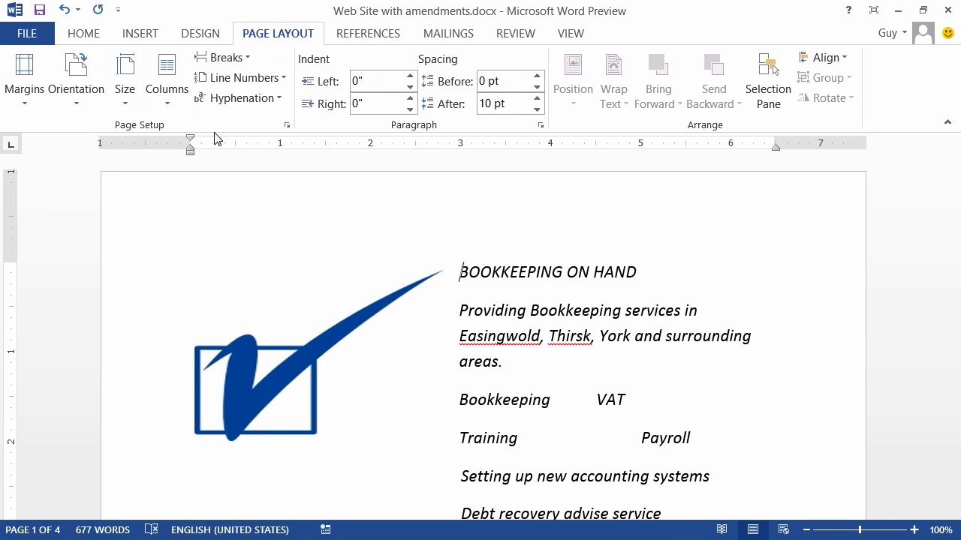
{"action": "left_click", "coordinate": [391, 42]}
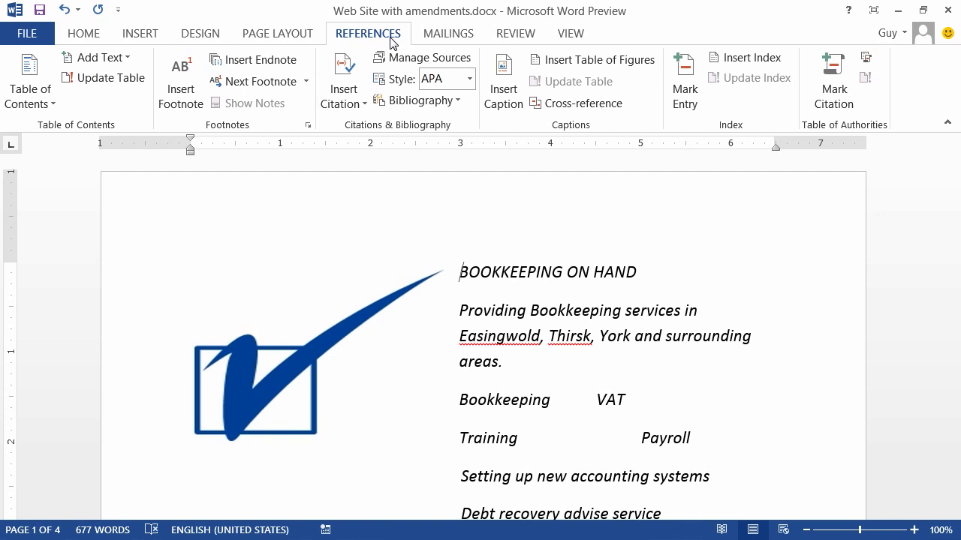
{"action": "left_click", "coordinate": [465, 44]}
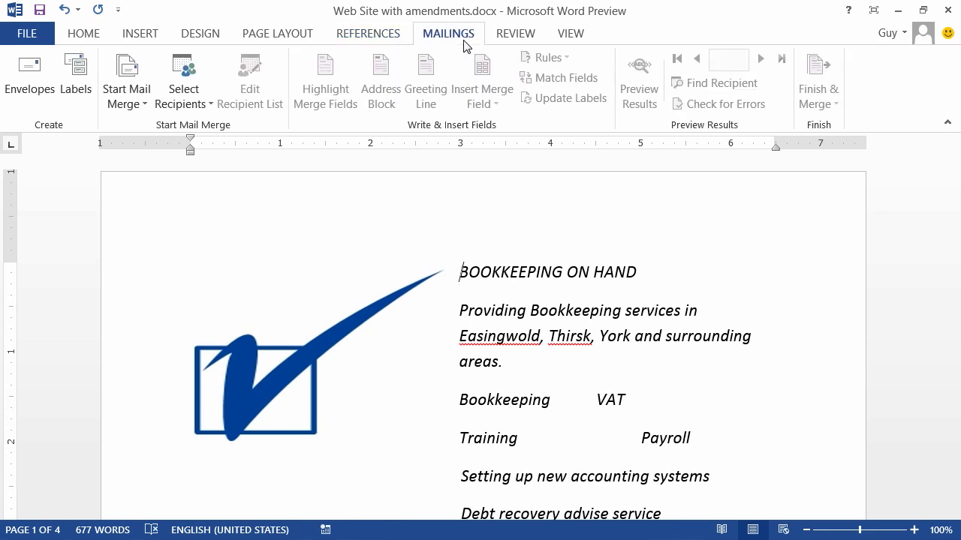
{"action": "left_click", "coordinate": [525, 39]}
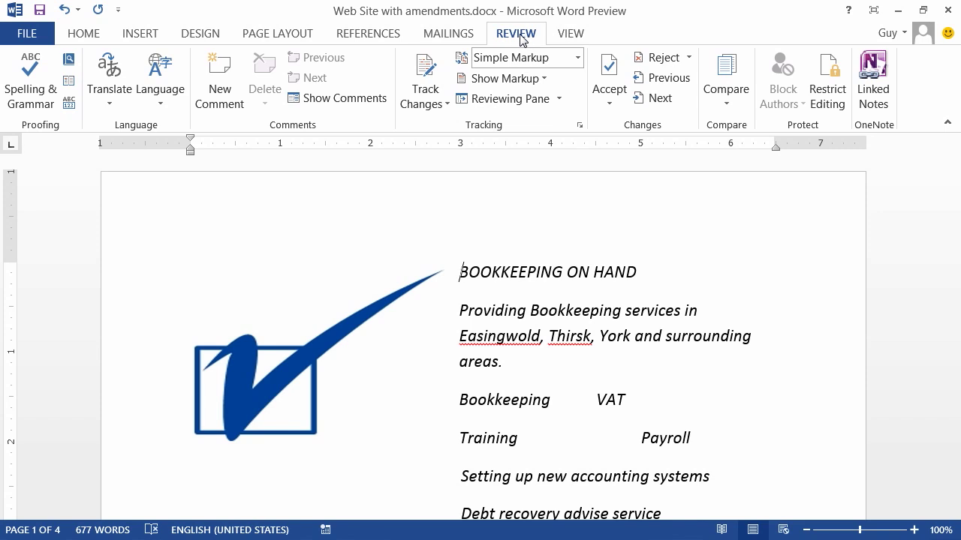
{"action": "left_click", "coordinate": [576, 35]}
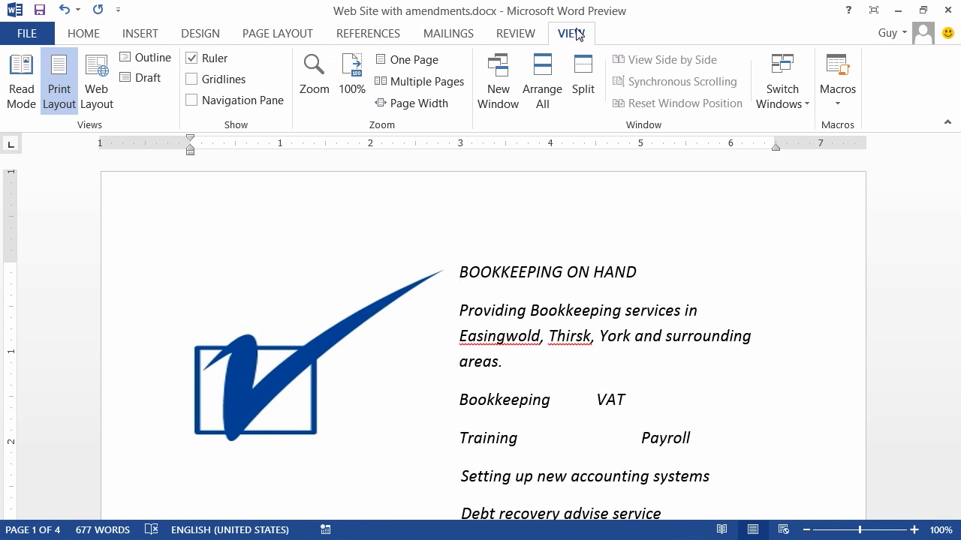
- Try Multiple Pages and Page Width, settle on One Page view, then open File Info
{"action": "left_click", "coordinate": [441, 82]}
{"action": "left_click", "coordinate": [422, 108]}
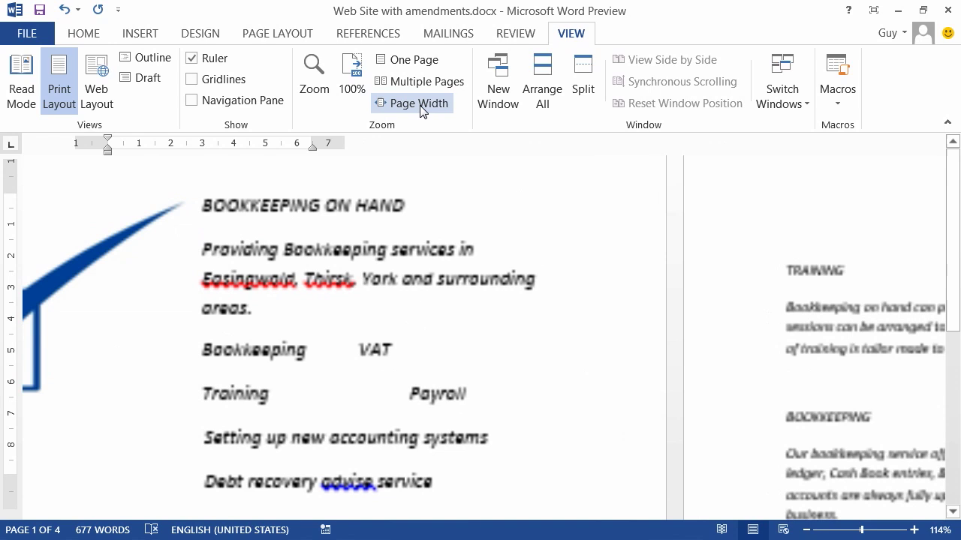
{"action": "left_click", "coordinate": [410, 63]}
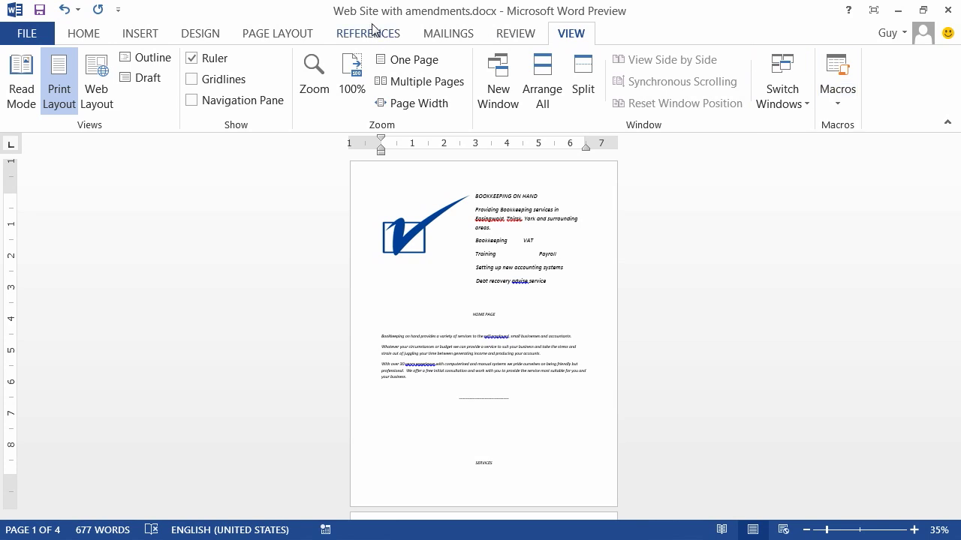
{"action": "left_click", "coordinate": [26, 35]}
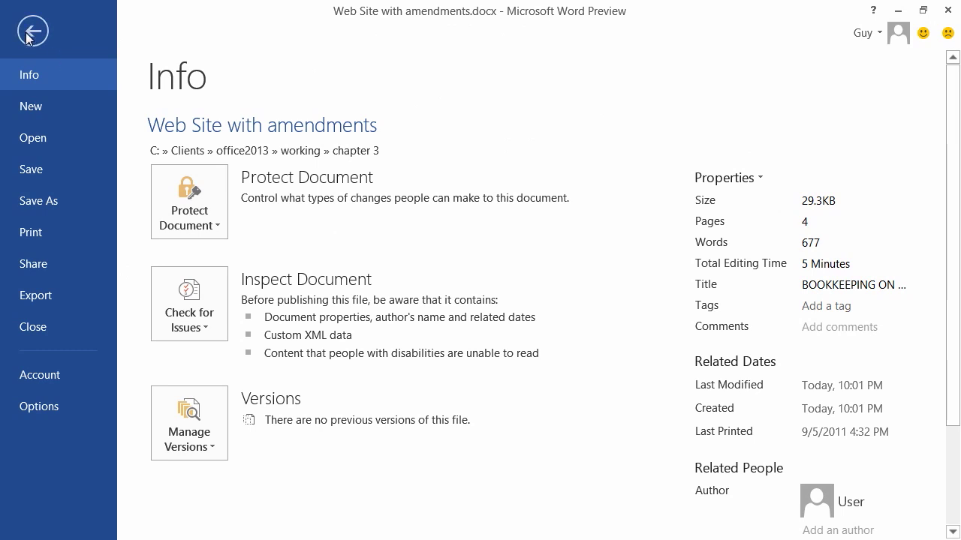
{"action": "left_click", "coordinate": [28, 34]}
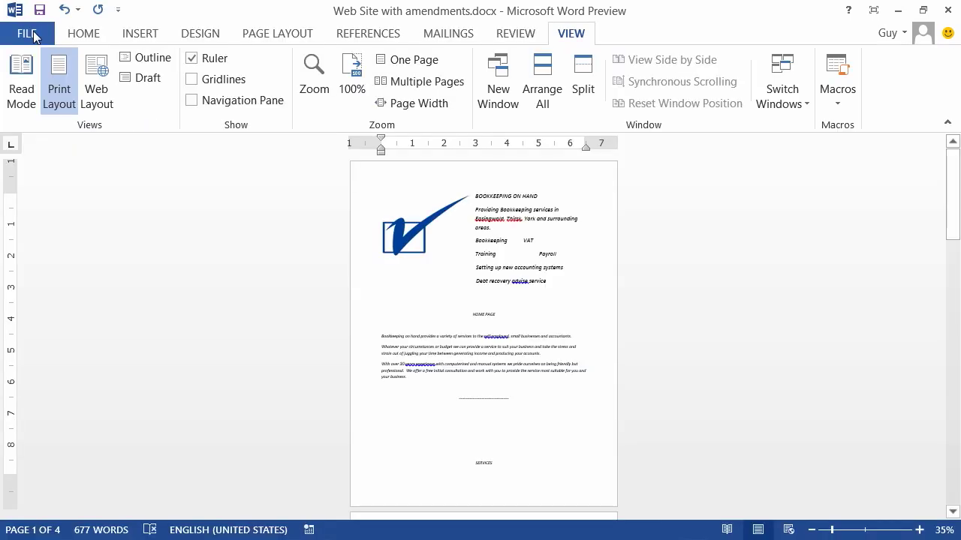
{"action": "left_click", "coordinate": [27, 35]}
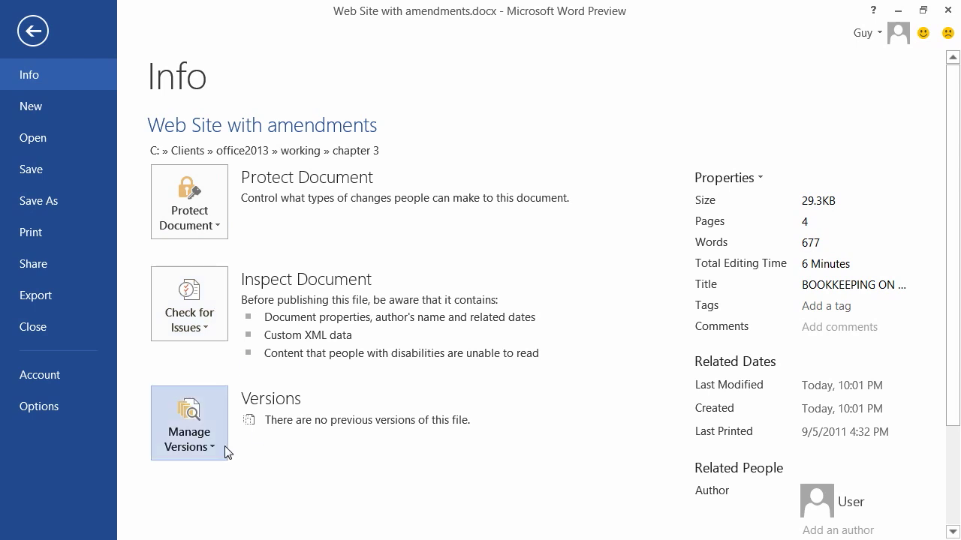
- Browse the New page's template gallery and click into the online template search box
{"action": "left_click", "coordinate": [51, 112]}
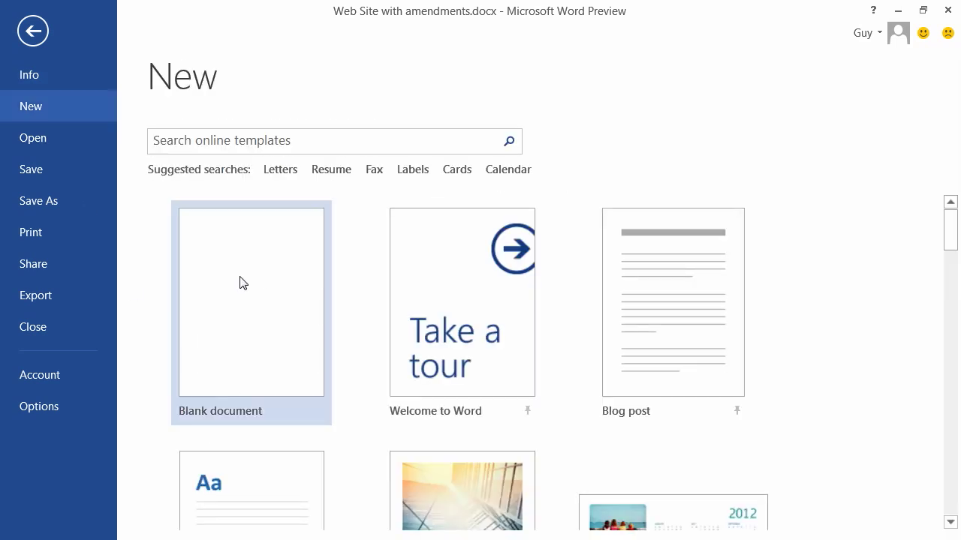
{"action": "scroll", "coordinate": [614, 388], "scroll_direction": "down", "scroll_amount": 1}
{"action": "scroll", "coordinate": [614, 388], "scroll_direction": "down", "scroll_amount": 8}
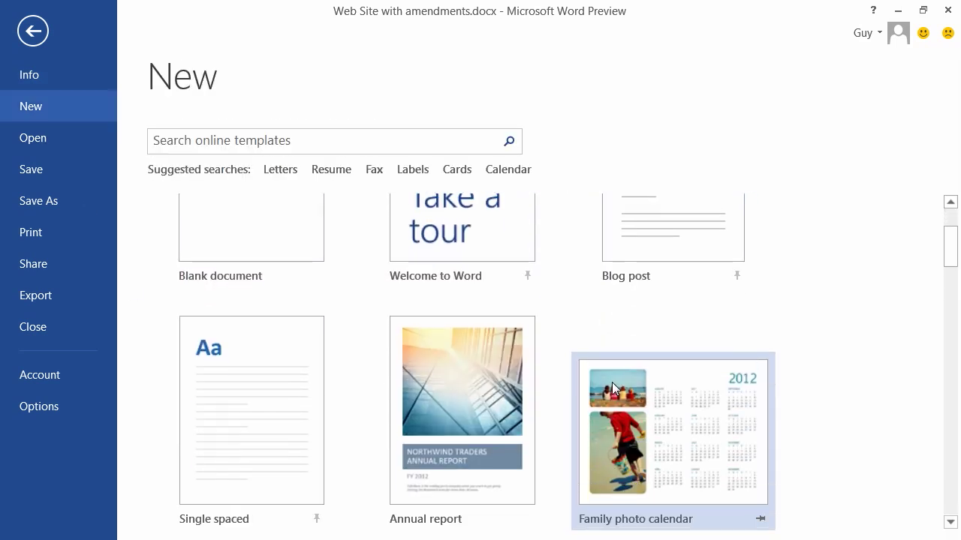
{"action": "scroll", "coordinate": [585, 453], "scroll_direction": "down", "scroll_amount": 5}
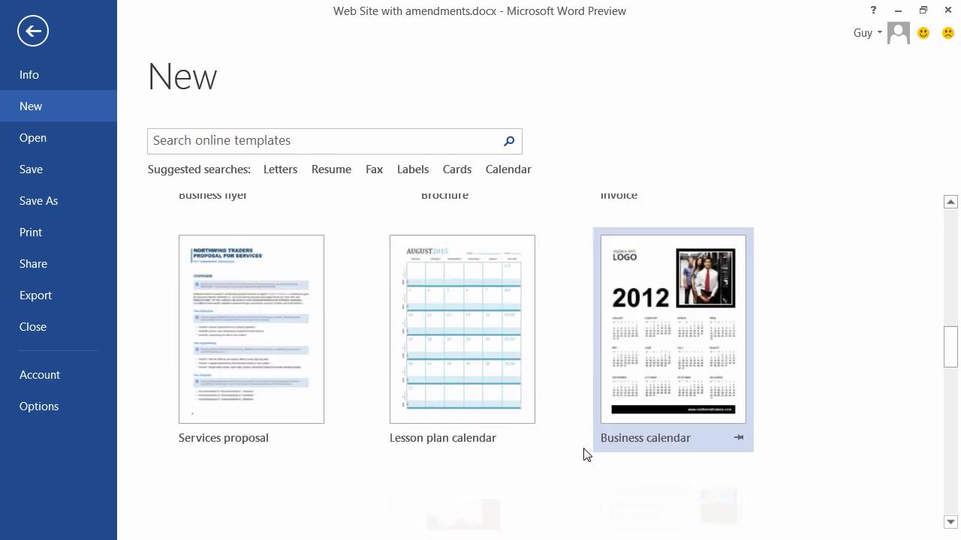
{"action": "scroll", "coordinate": [590, 433], "scroll_direction": "up", "scroll_amount": 5}
{"action": "left_click", "coordinate": [319, 144]}
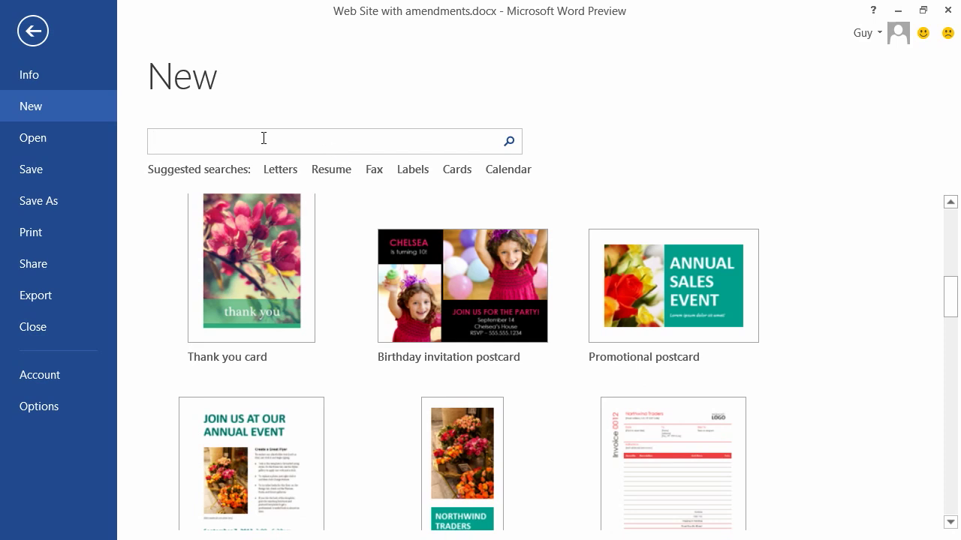
- On the Open page, pin IF.docx to the top of recent documents, then unpin it
{"action": "left_click", "coordinate": [50, 142]}
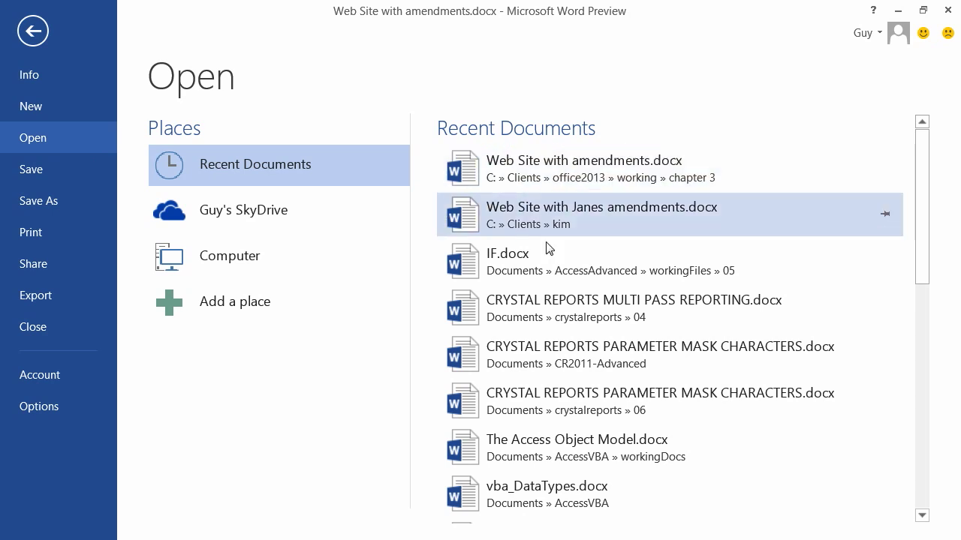
{"action": "left_click", "coordinate": [884, 263]}
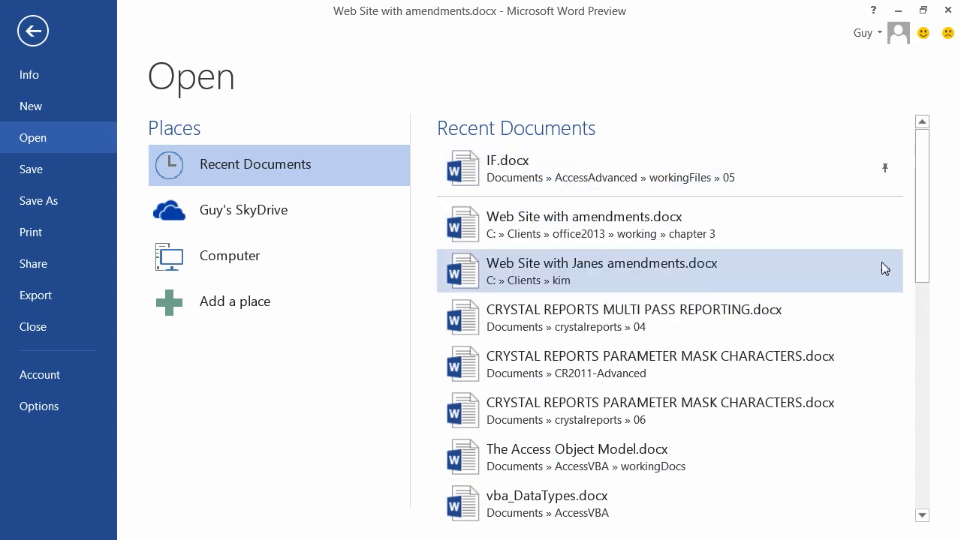
{"action": "left_click", "coordinate": [884, 168]}
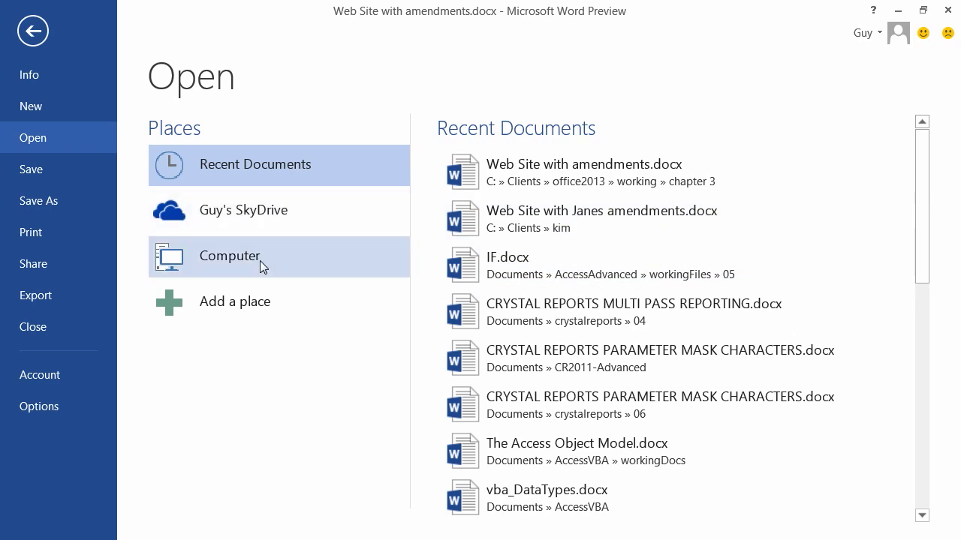
- Show the Add a place choices for adding a storage location
{"action": "left_click", "coordinate": [265, 311]}
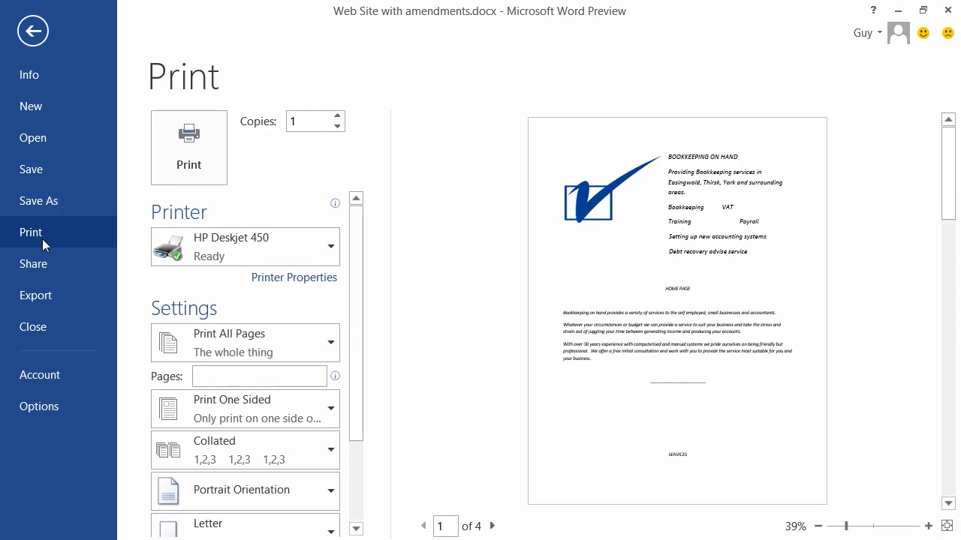
- Scroll down the Print Settings panel, then move to the Share page
{"action": "left_click_drag", "start_coordinate": [356, 294], "coordinate": [356, 450]}
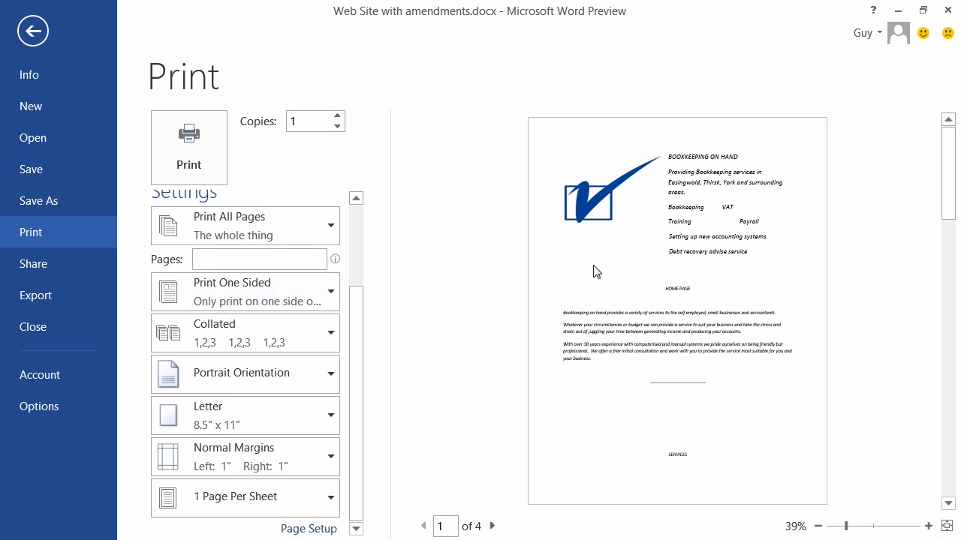
{"action": "left_click", "coordinate": [11, 263]}
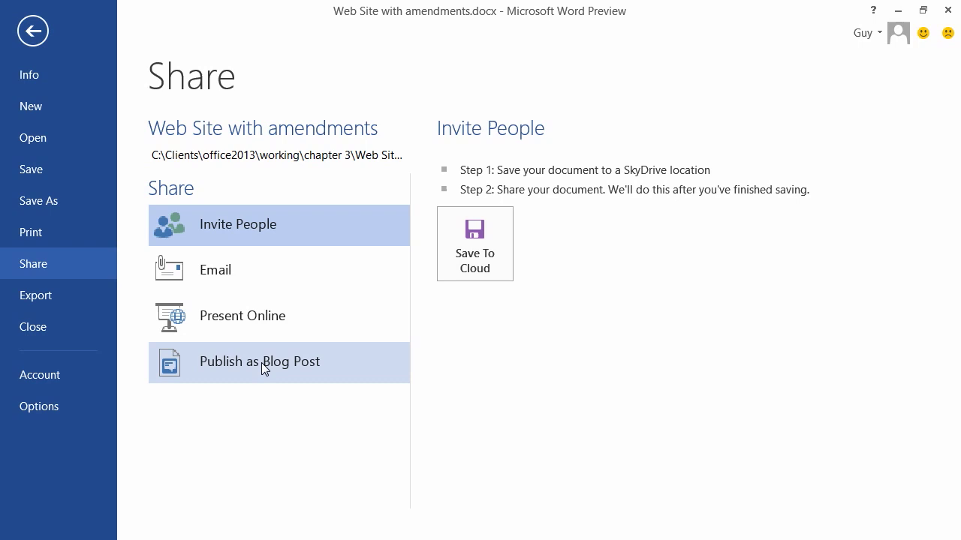
- On the Export page, list Change File Type formats and scroll through them down to .mht
{"action": "left_click", "coordinate": [45, 299]}
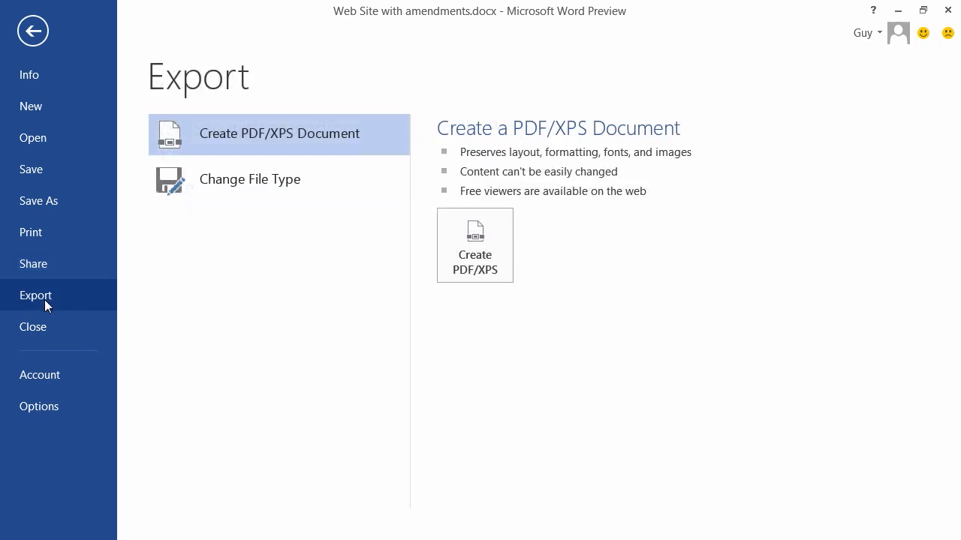
{"action": "left_click", "coordinate": [280, 184]}
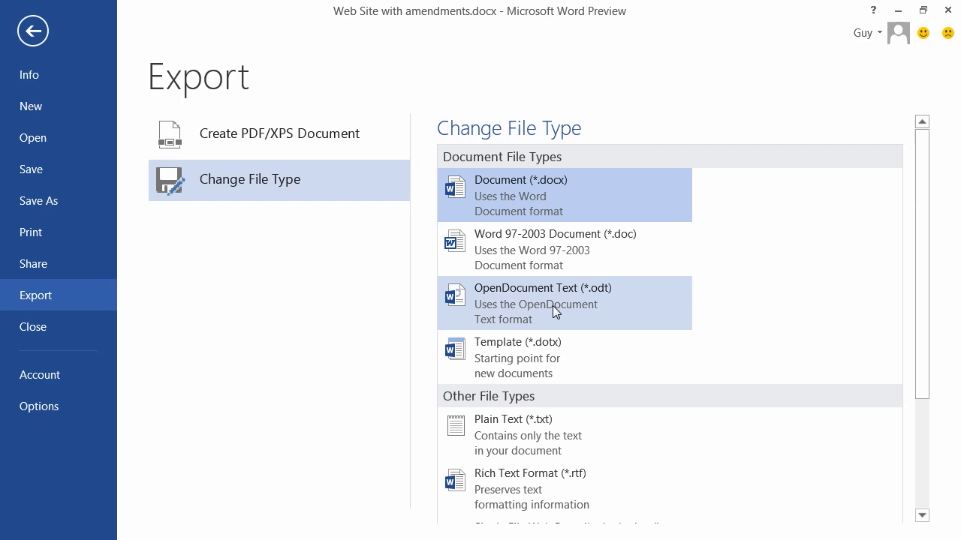
{"action": "scroll", "coordinate": [596, 454], "scroll_direction": "down", "scroll_amount": 1}
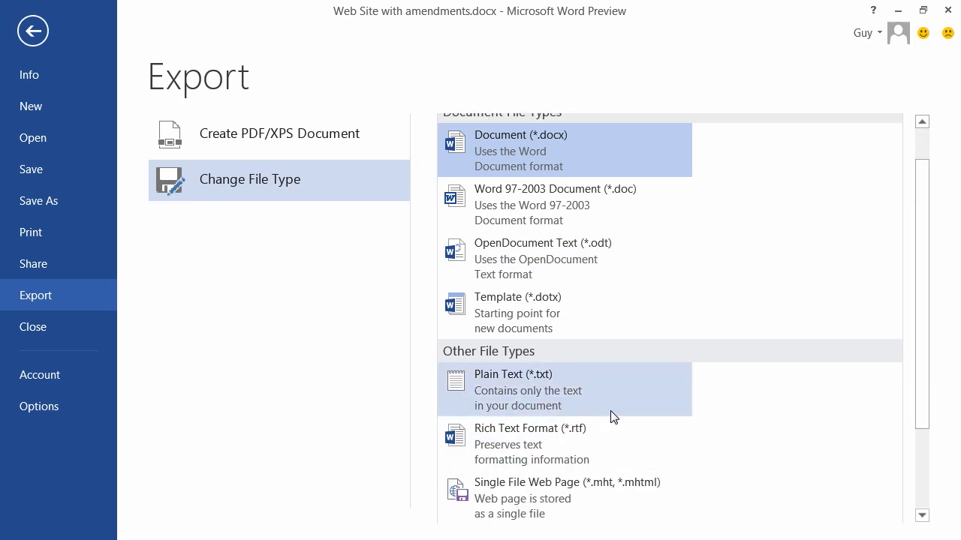
{"action": "scroll", "coordinate": [610, 410], "scroll_direction": "down", "scroll_amount": 2}
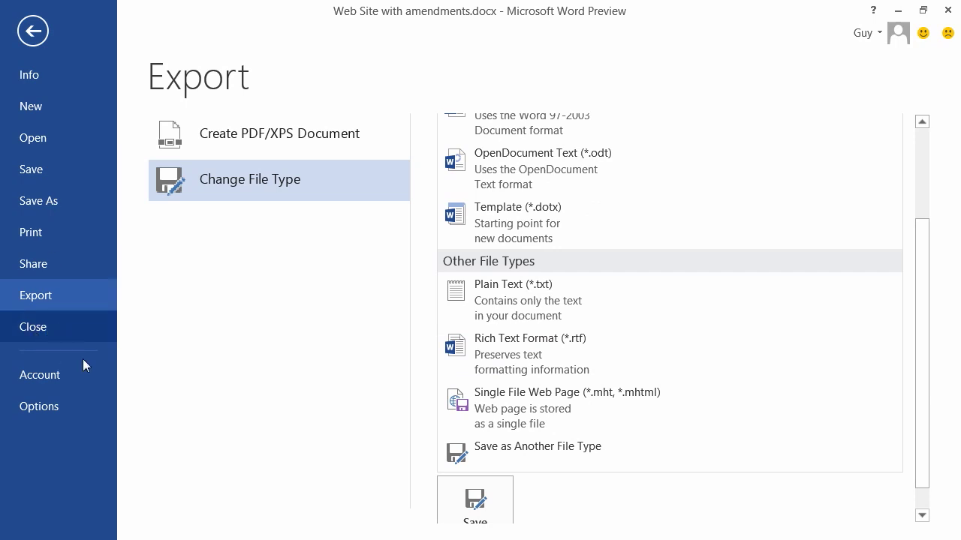
- Look over Word Options, then return to the Print page previewing the bookkeeping document
{"action": "left_click", "coordinate": [58, 406]}
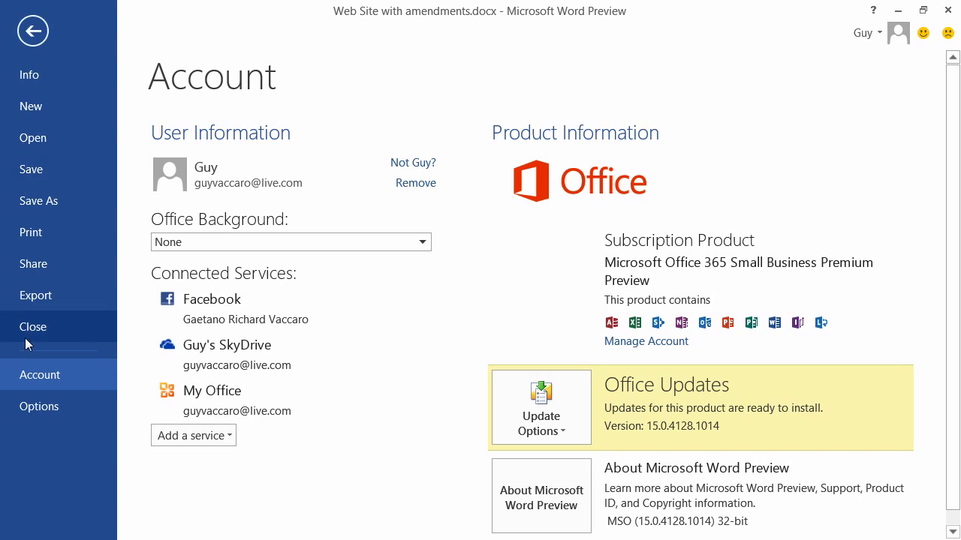
{"action": "left_click", "coordinate": [51, 229]}
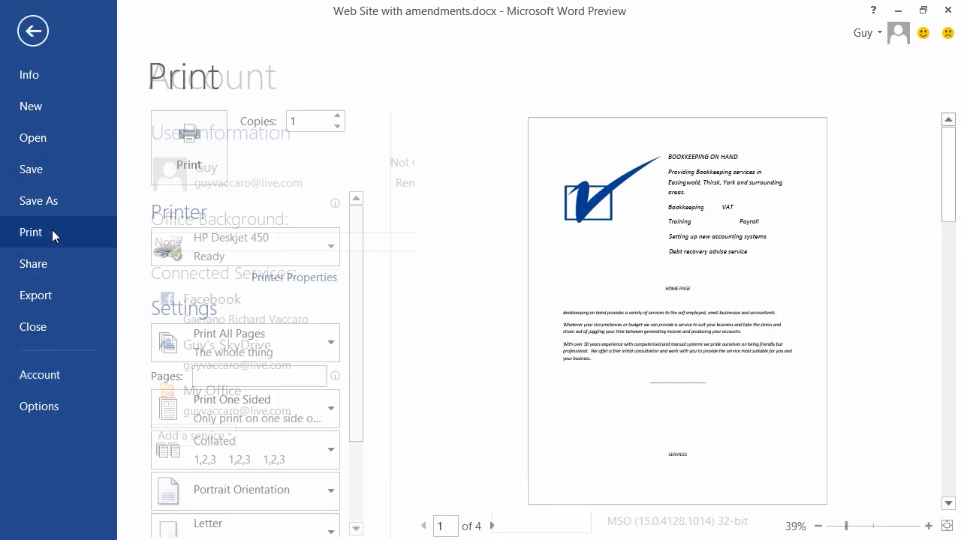
- Leave the Print page and return to the BOOKKEEPING ON HAND page of the document
{"action": "left_click", "coordinate": [33, 32]}
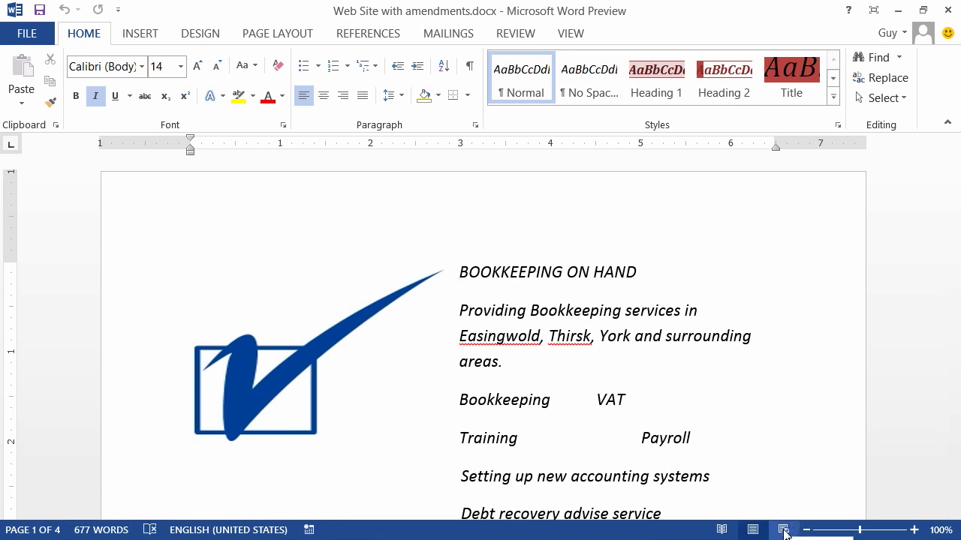
- Zoom the page to 120%, back down to 90%, and open the File Info page
{"action": "left_click", "coordinate": [879, 531]}
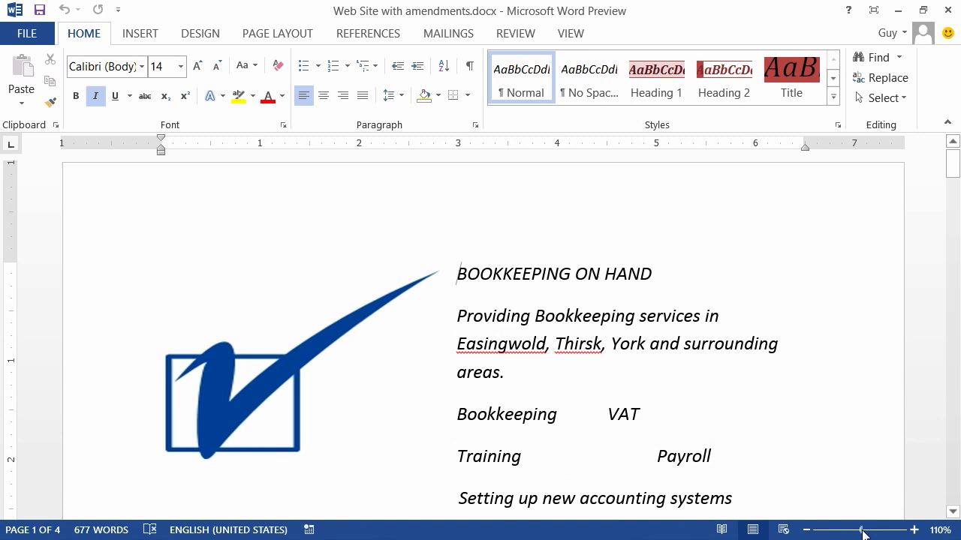
{"action": "left_click", "coordinate": [914, 530]}
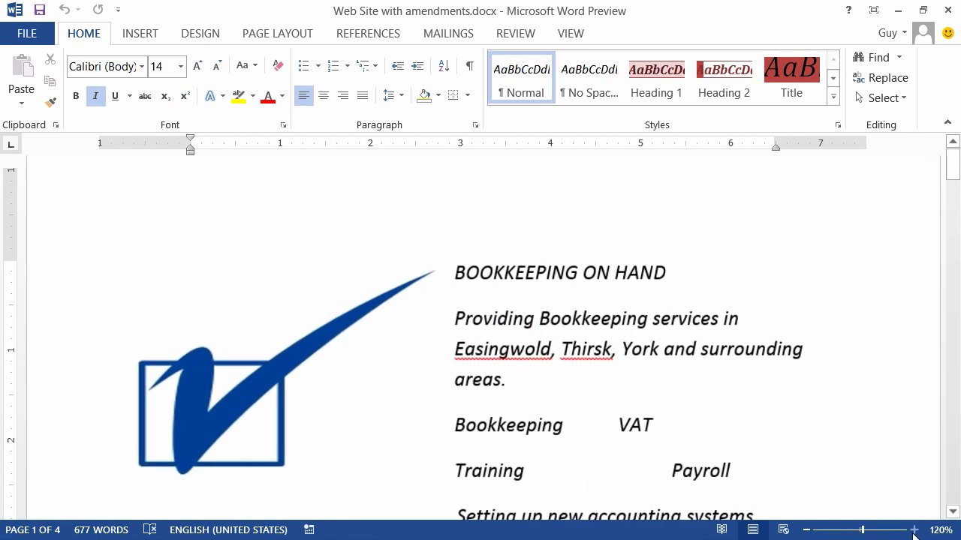
{"action": "left_click", "coordinate": [842, 530]}
{"action": "left_click", "coordinate": [842, 529]}
{"action": "left_click", "coordinate": [842, 530]}
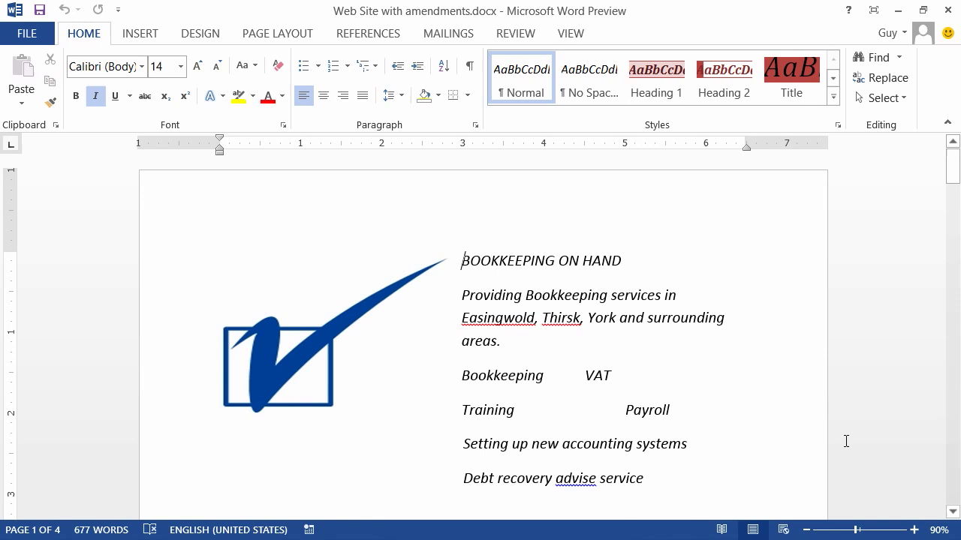
{"action": "left_click", "coordinate": [27, 33]}
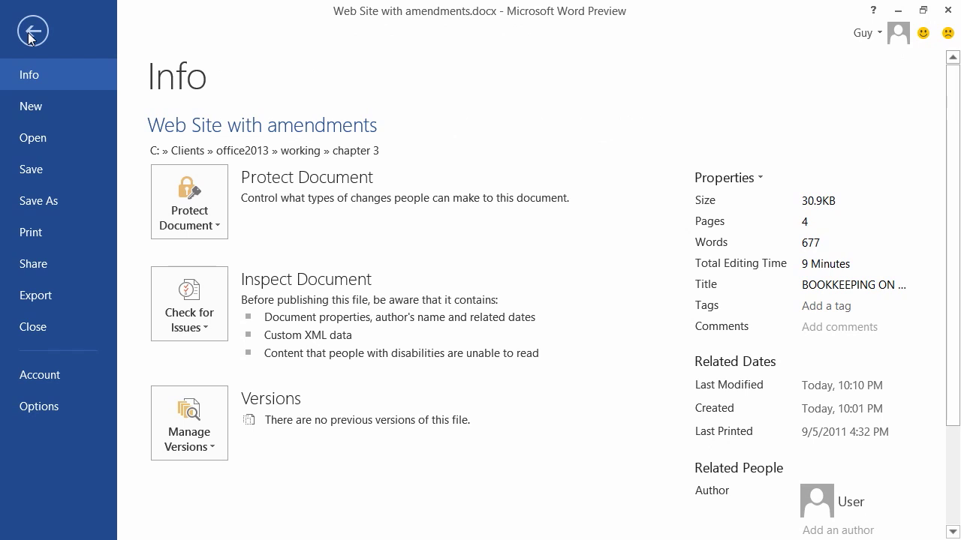
- Exit the Info page back to the BOOKKEEPING ON HAND page at 90% zoom
{"action": "left_click", "coordinate": [30, 33]}
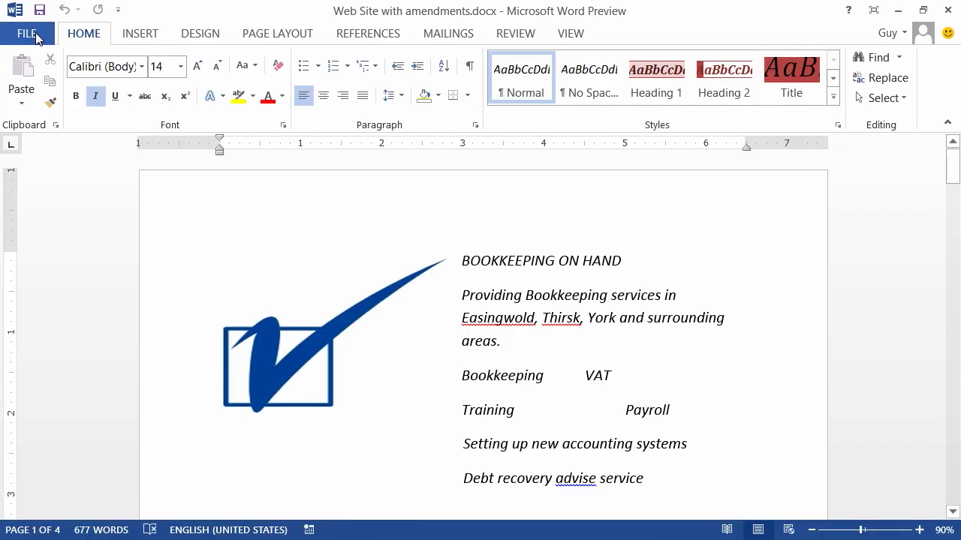